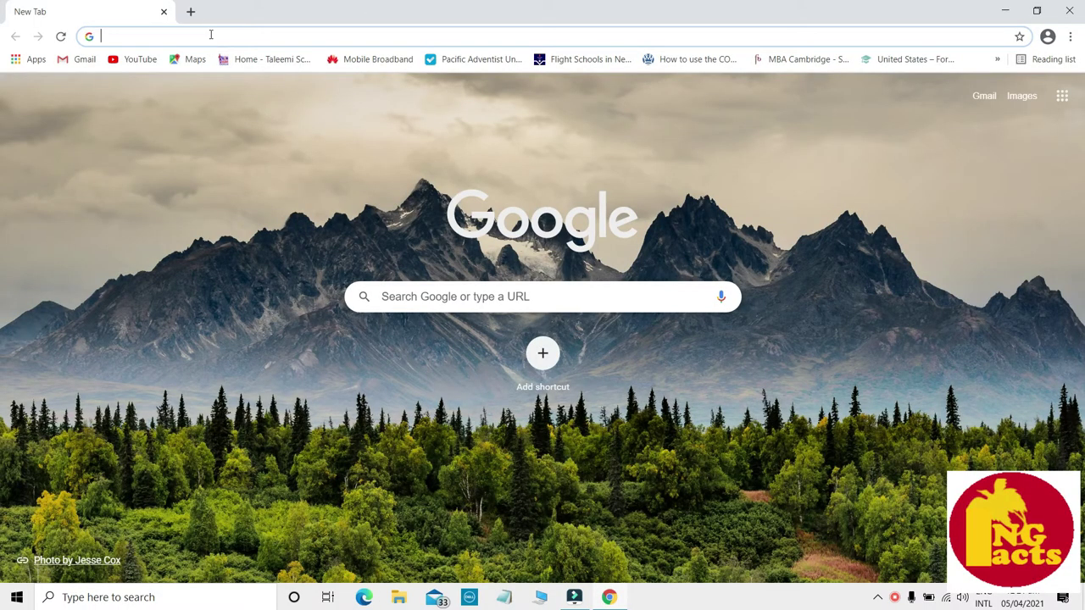
- Load sc.telikompng.com.pg in Chrome to reach the Internet Connection Status page
click(211, 34)
text(sc)
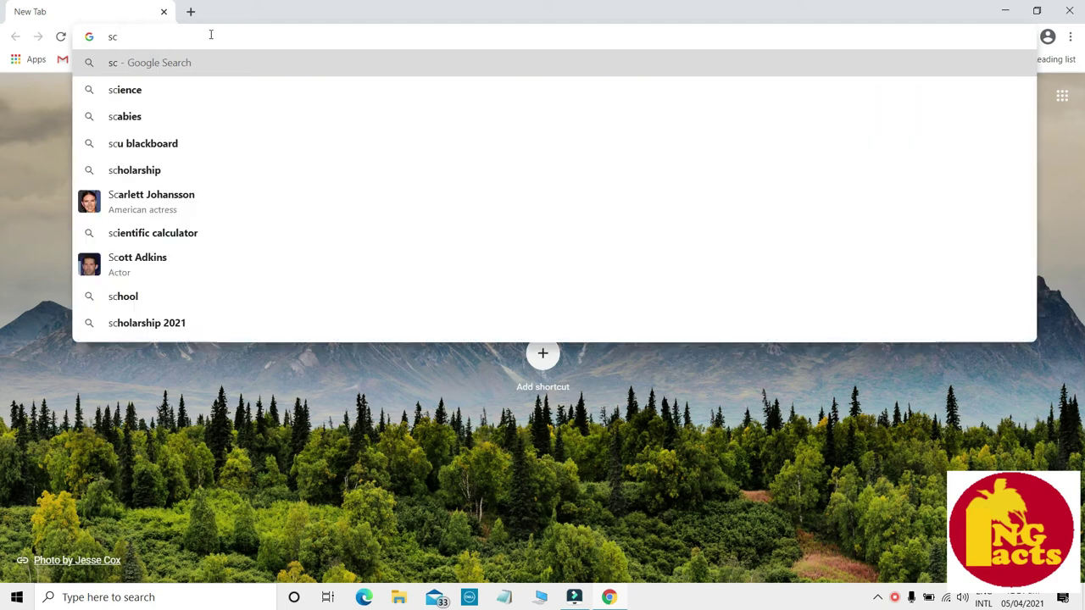
text(.teliko)
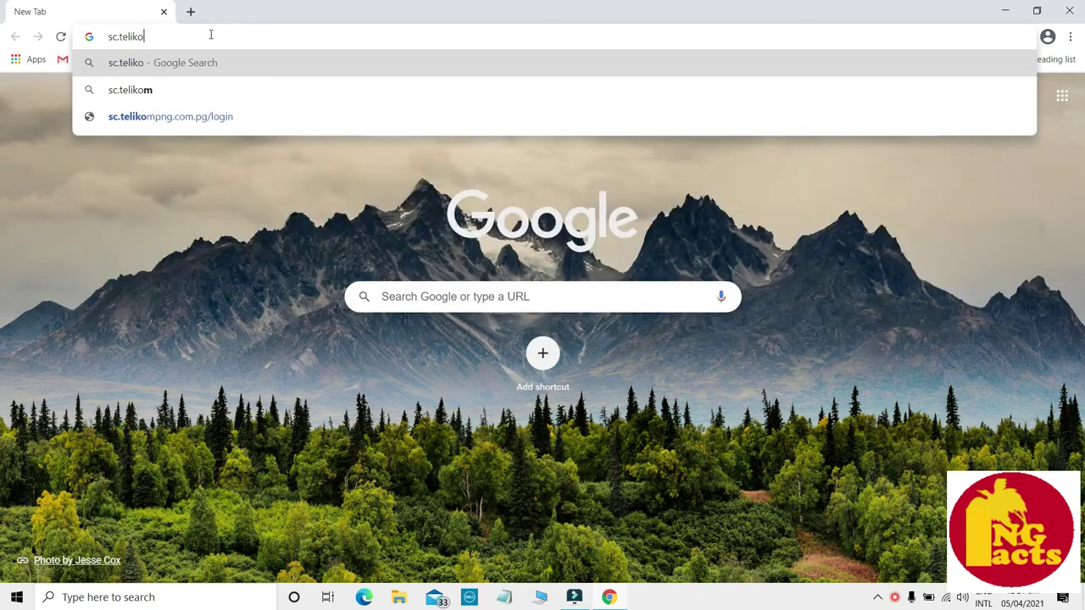
text(mpng.co)
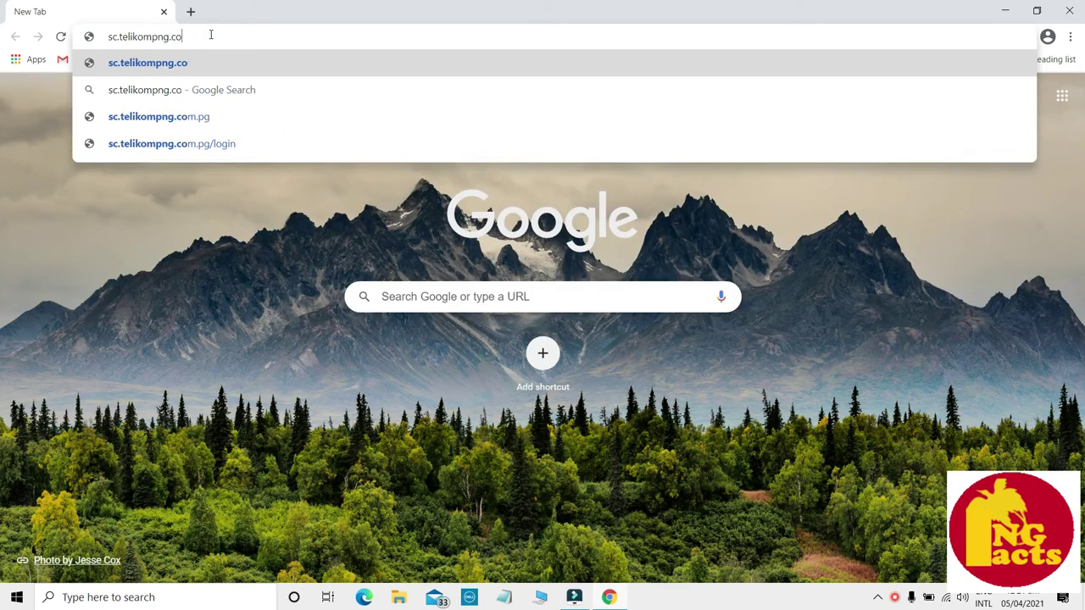
text(m.pg)
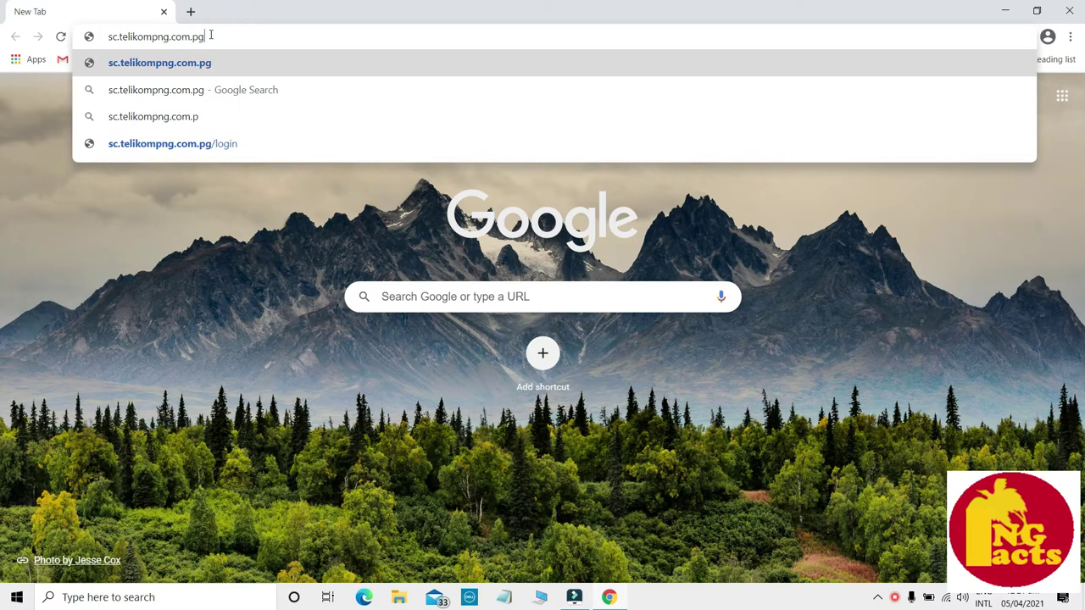
key(Return)
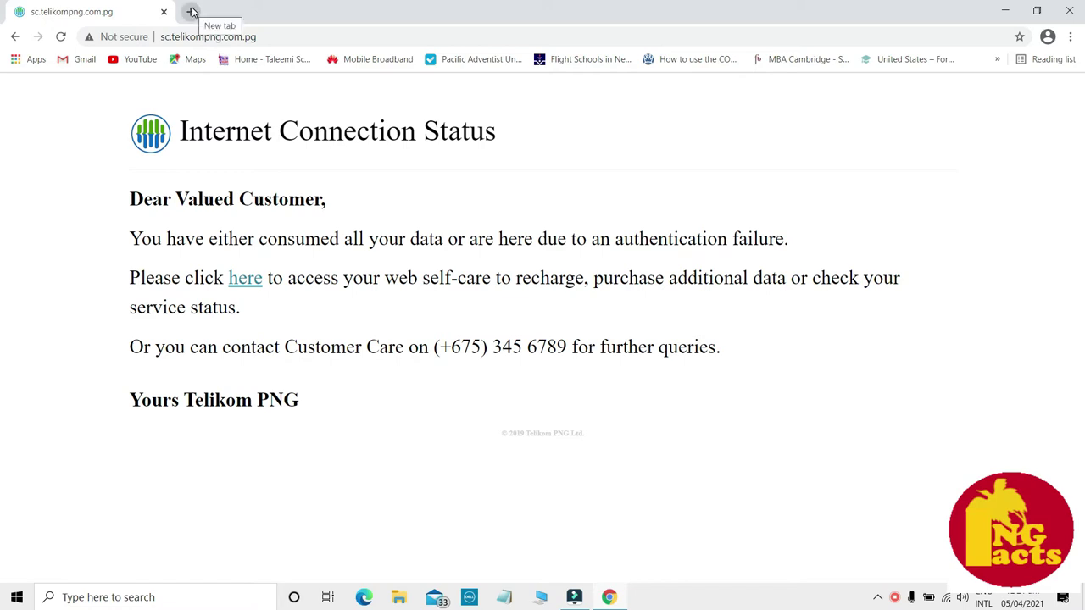
- Open telikompng.com.pg in a new browser tab
click(192, 11)
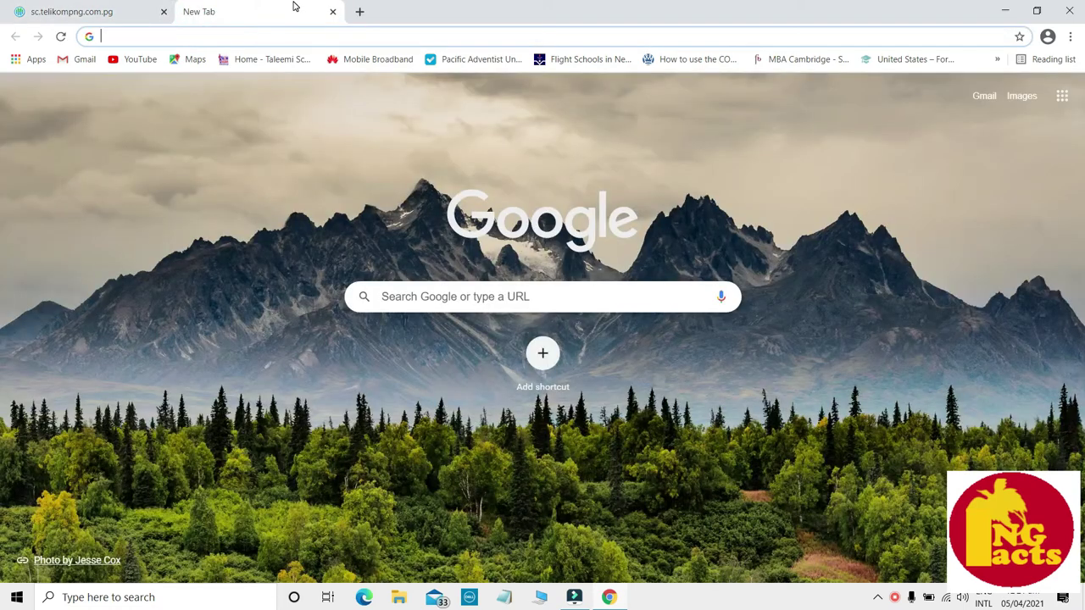
text(telik)
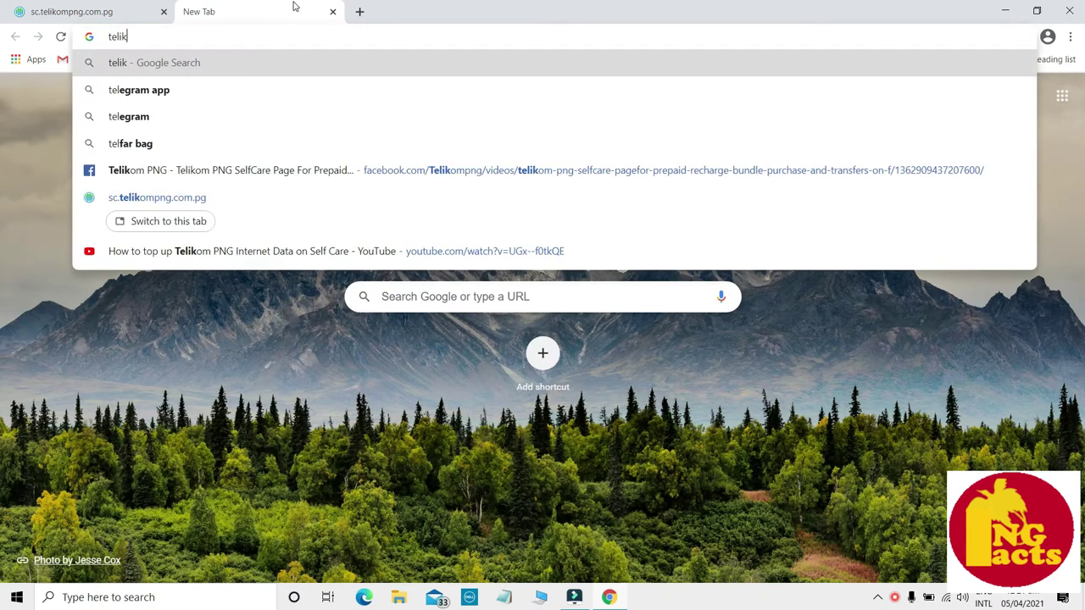
text(ompng.)
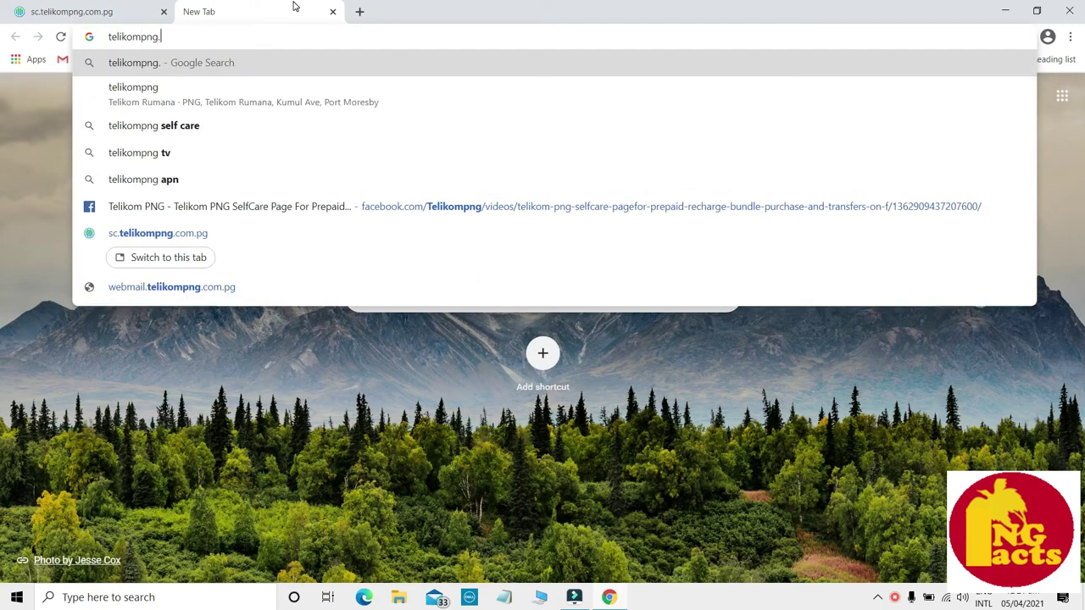
text(com.pg)
key(Return)
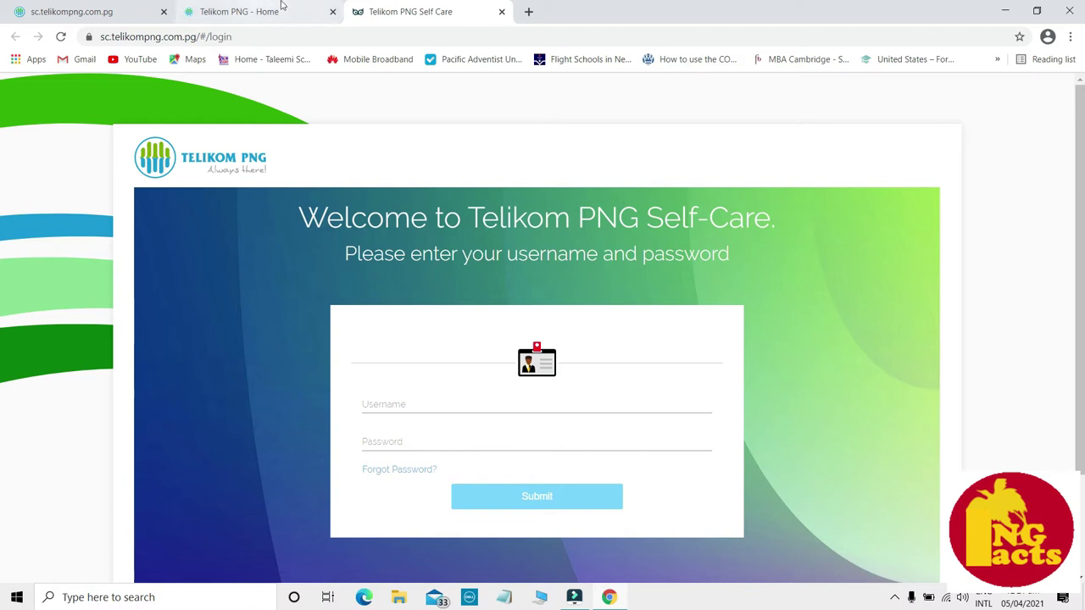
- Back on the status tab, follow the 'here' link to the login page and fill in the credentials
click(126, 19)
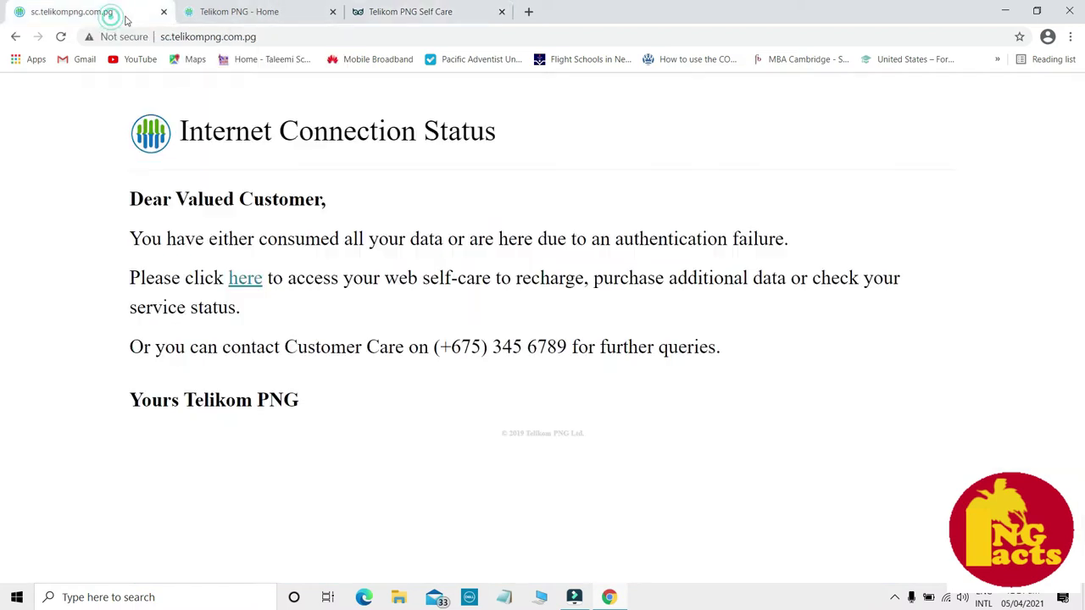
click(245, 280)
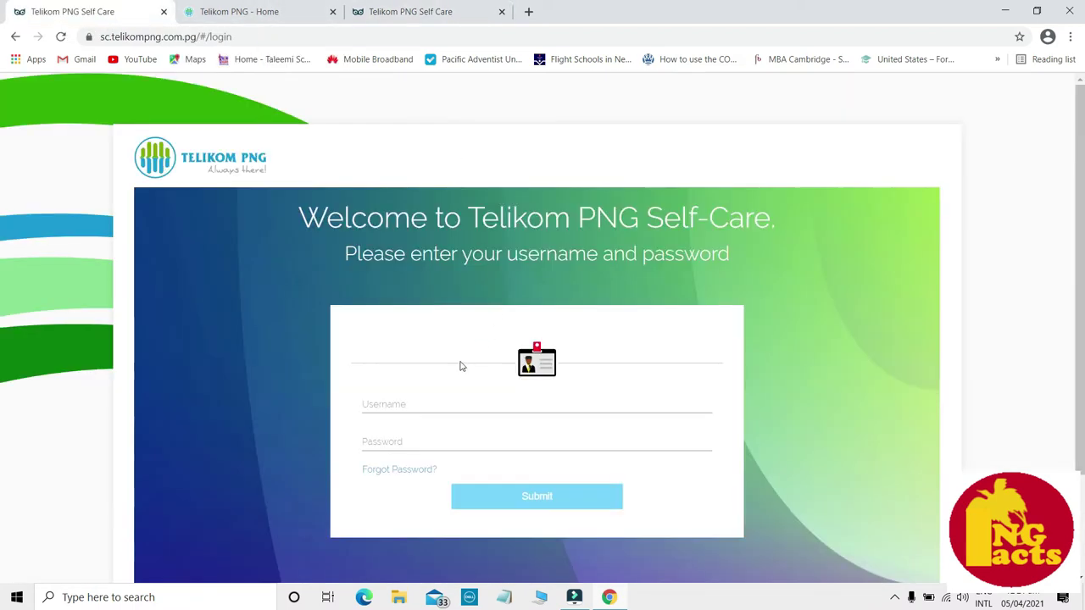
click(413, 405)
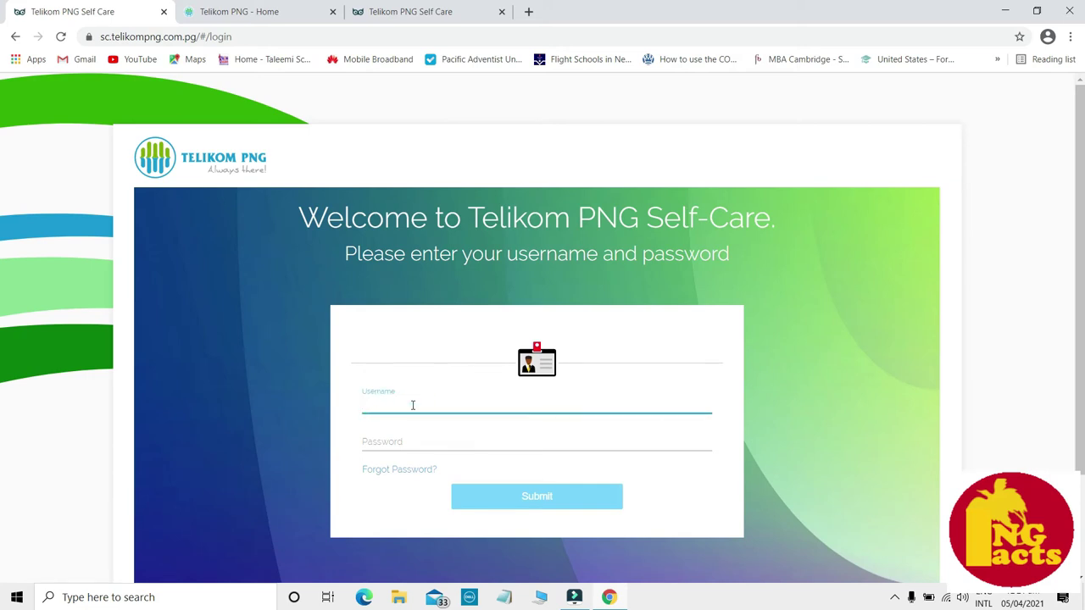
click(412, 442)
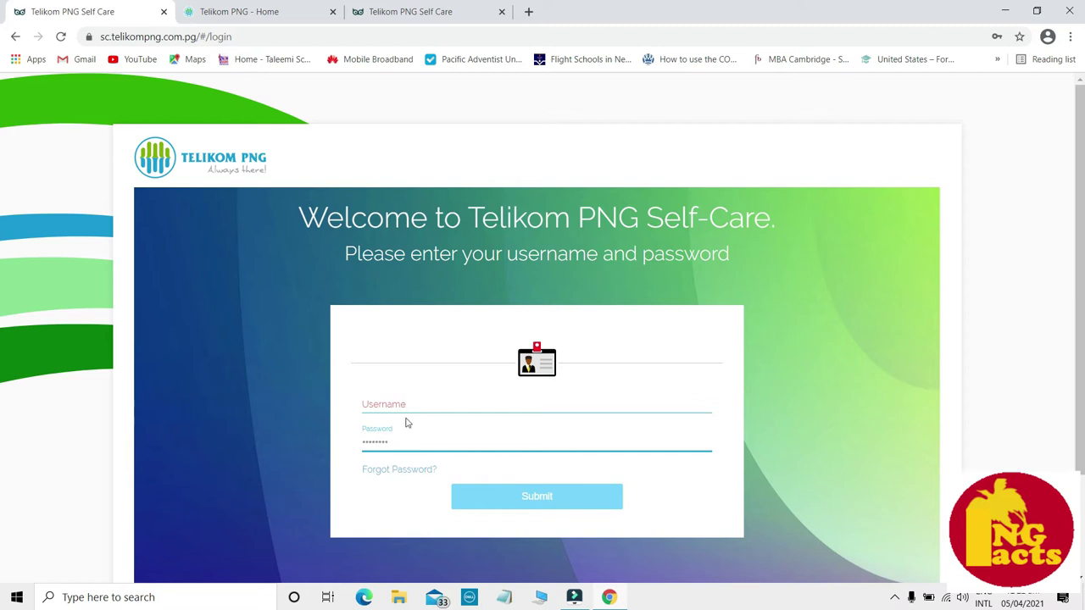
click(407, 404)
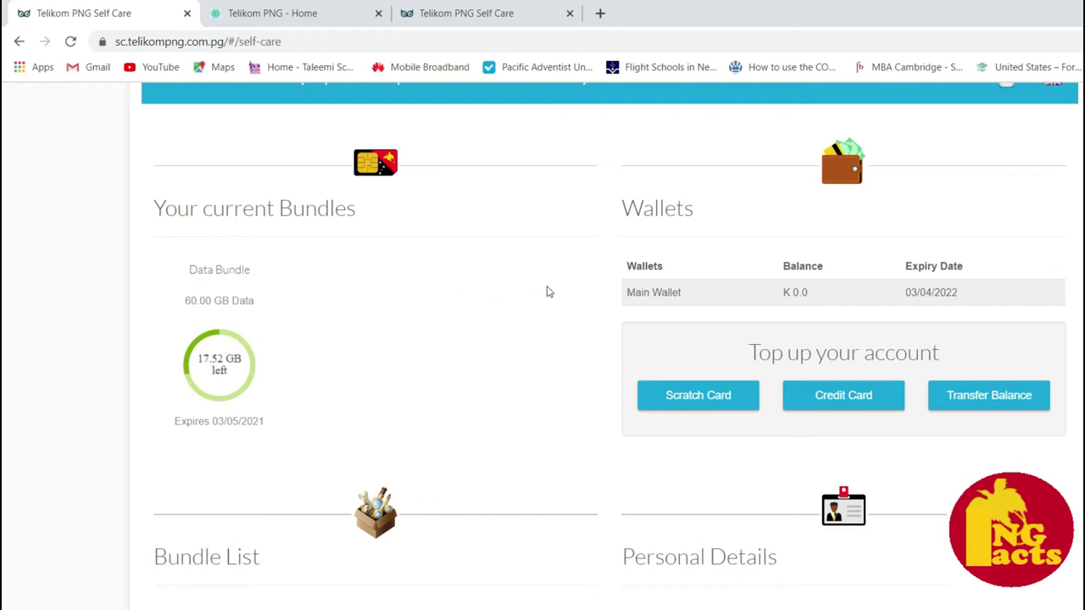
- On the dashboard, highlight the Wallets heading and point out the main wallet's K 0.0 balance
click(615, 179)
drag(615, 226, 618, 260)
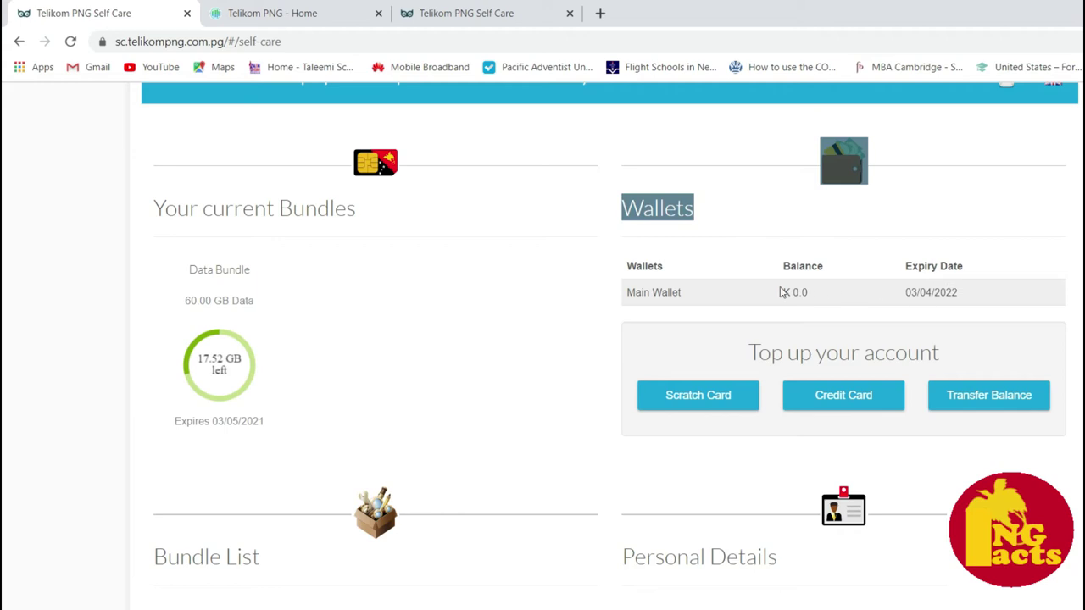
click(696, 296)
click(810, 292)
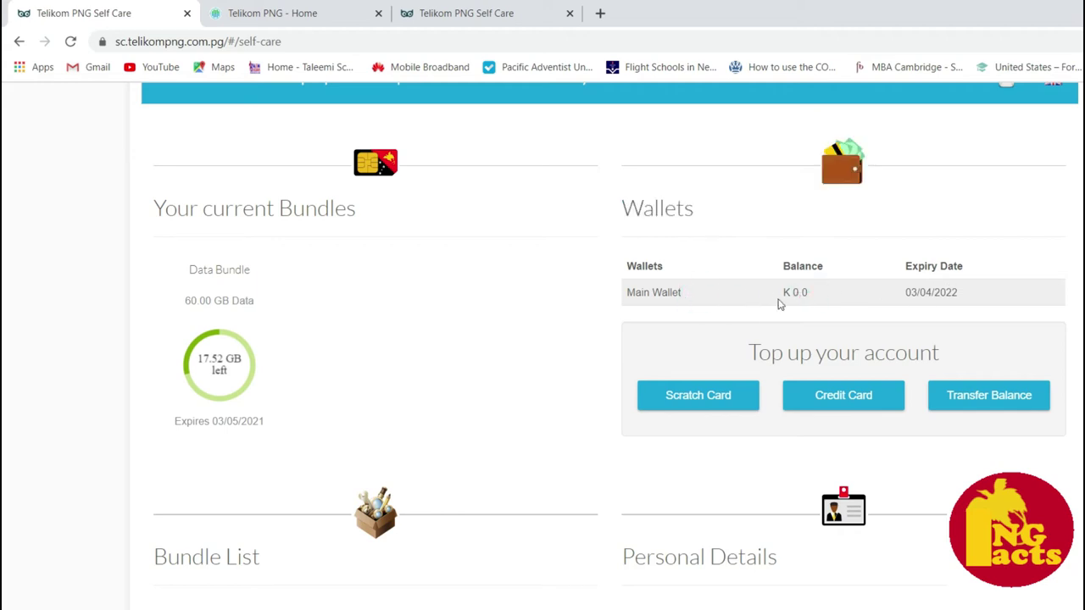
- Choose Scratch Card under top-up and enter the scratch card code
click(702, 403)
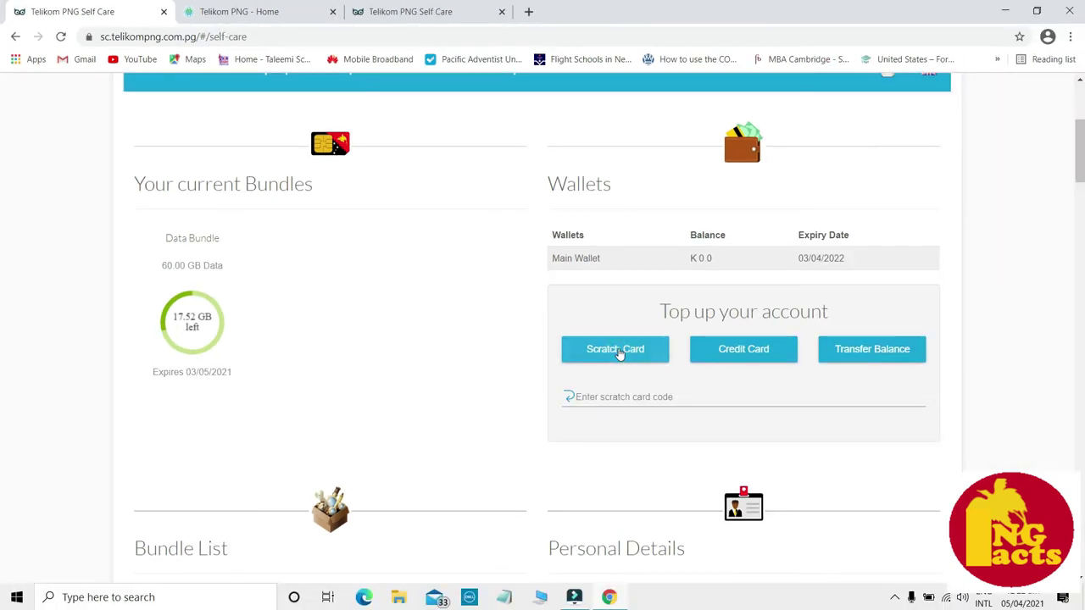
click(600, 395)
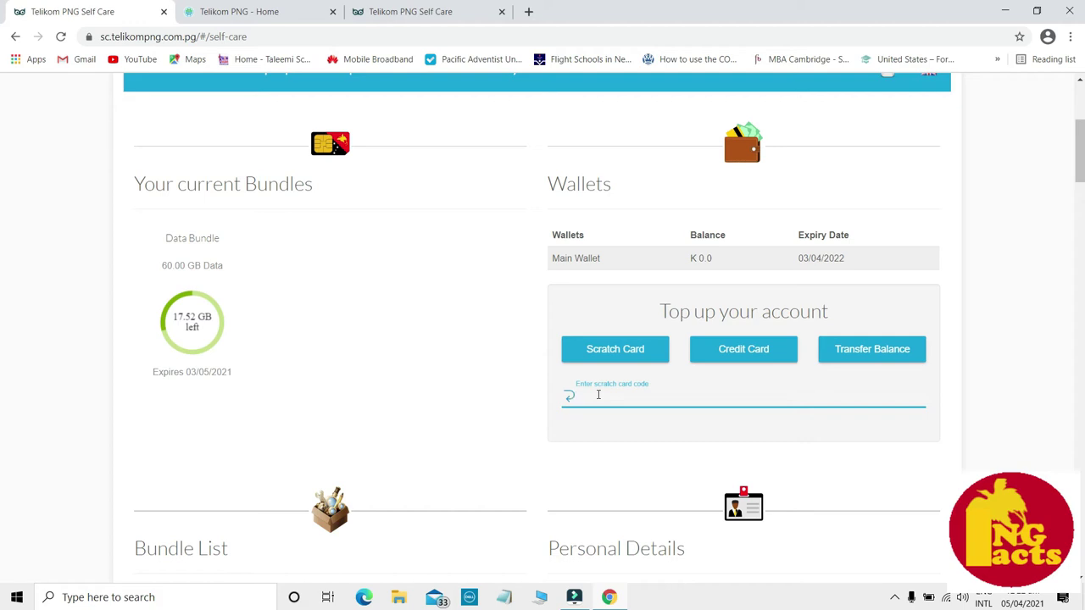
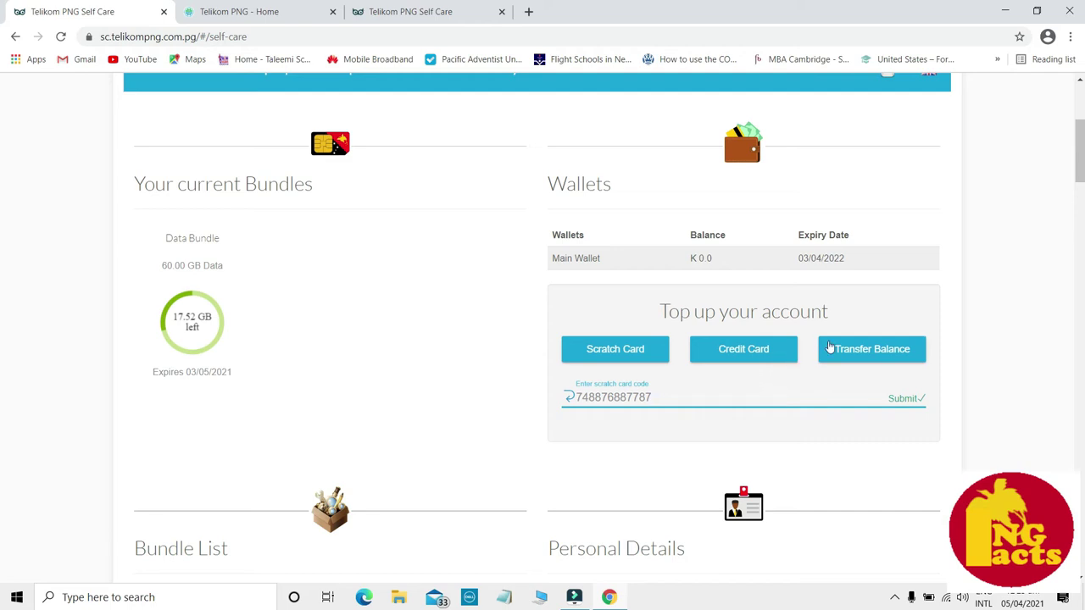
- Fill the Transfer Balance form with the recipient's number, value 10 and SMS verification
click(865, 350)
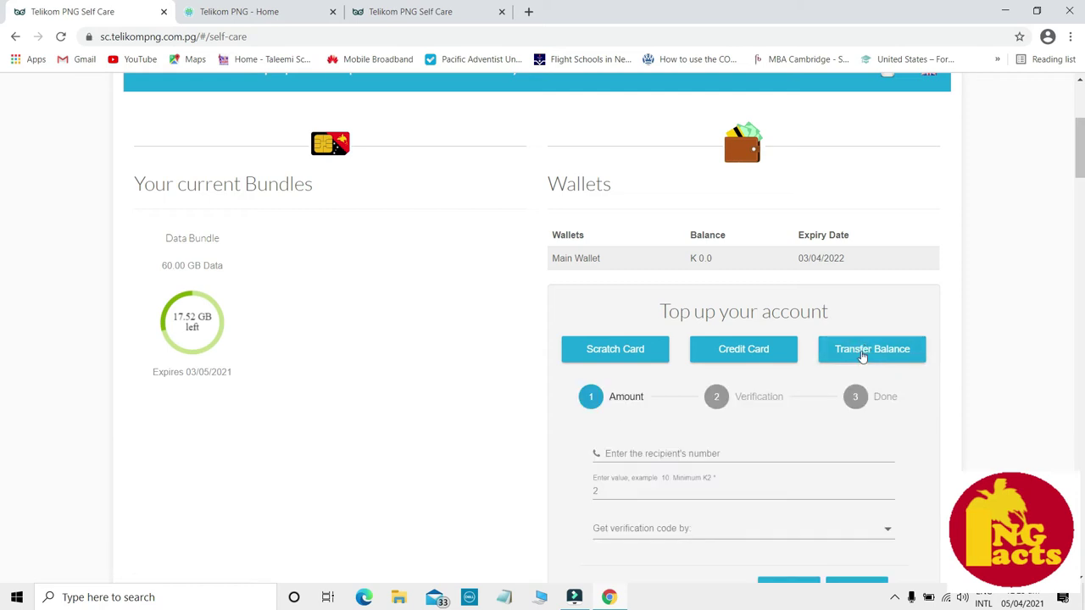
click(648, 458)
text(7)
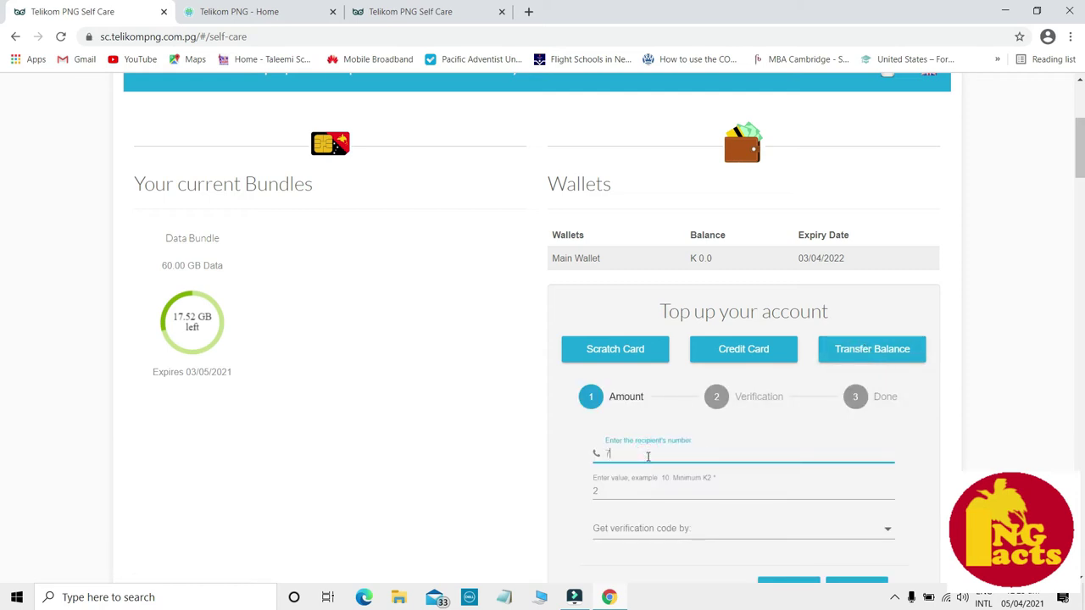
text(8099889)
click(610, 488)
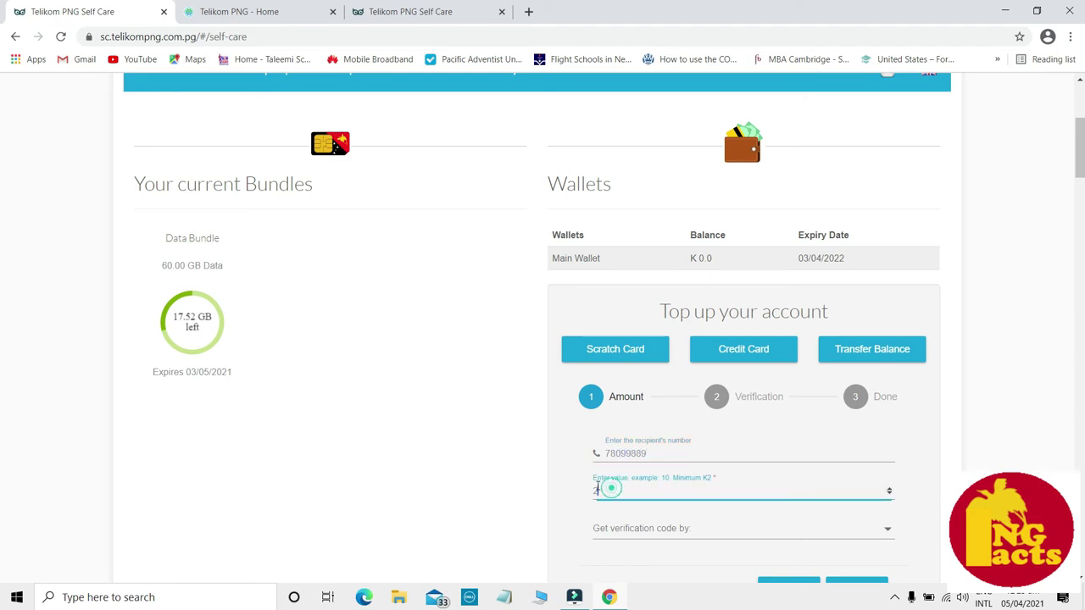
text(10)
click(880, 535)
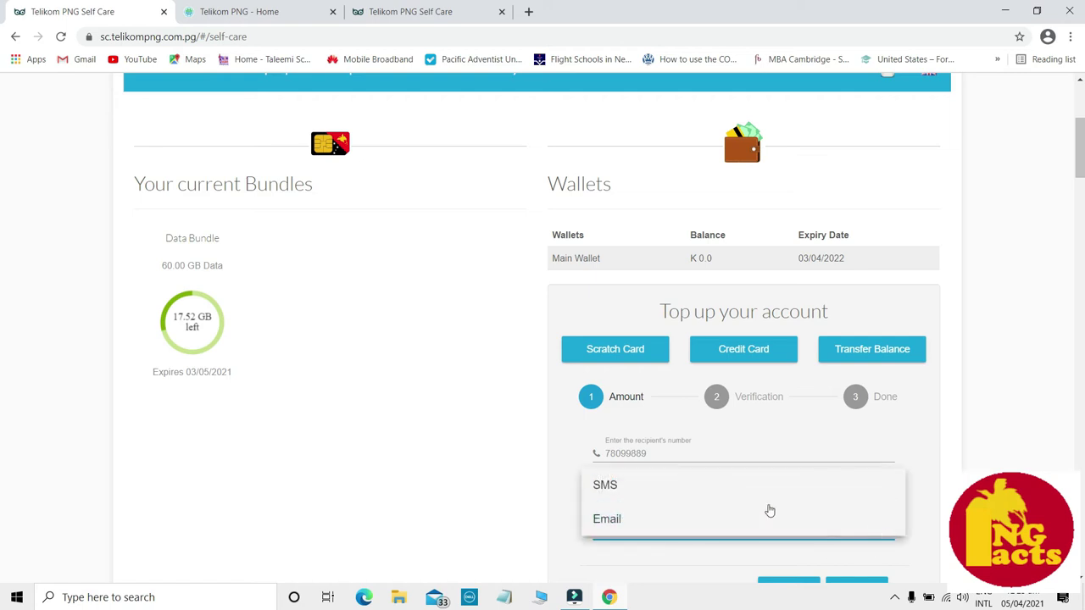
click(647, 486)
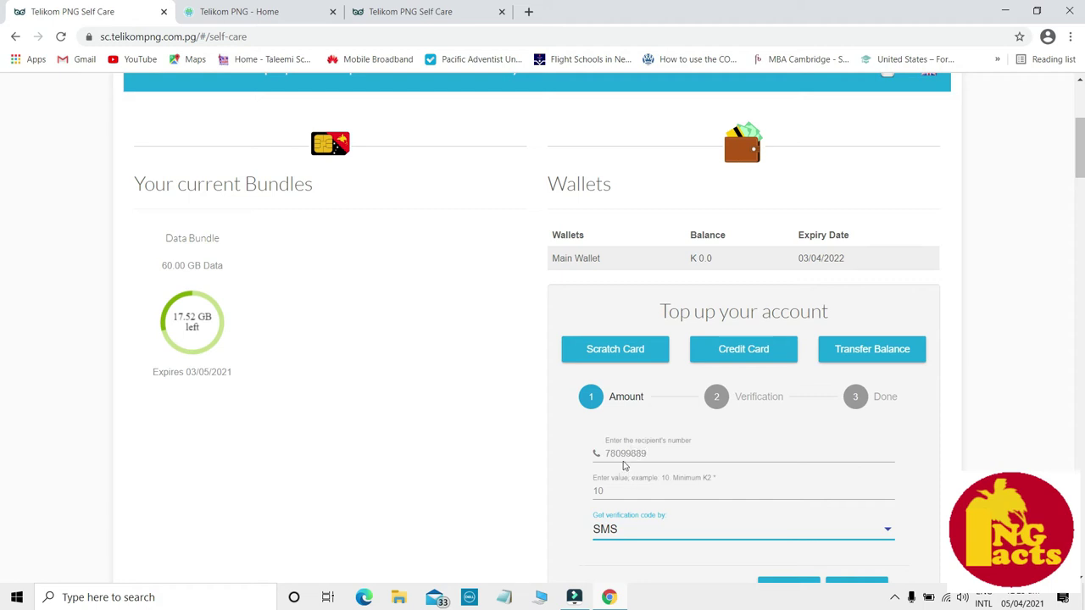
- Switch to Credit Card top-up, enter 100 as the amount and proceed to payment
click(743, 353)
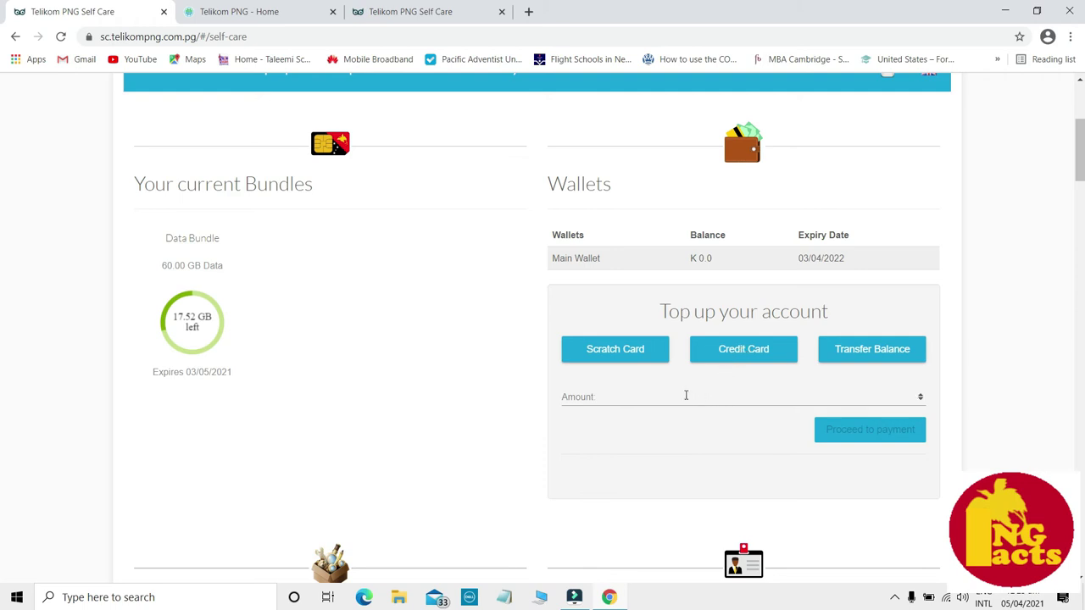
click(921, 395)
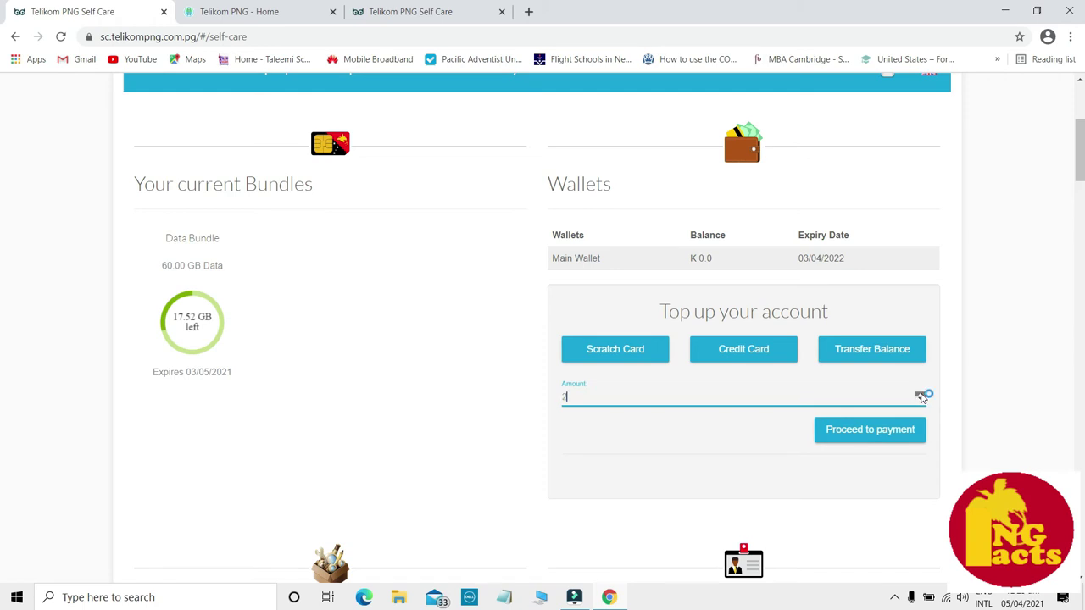
click(921, 395)
drag(584, 396, 562, 398)
click(860, 433)
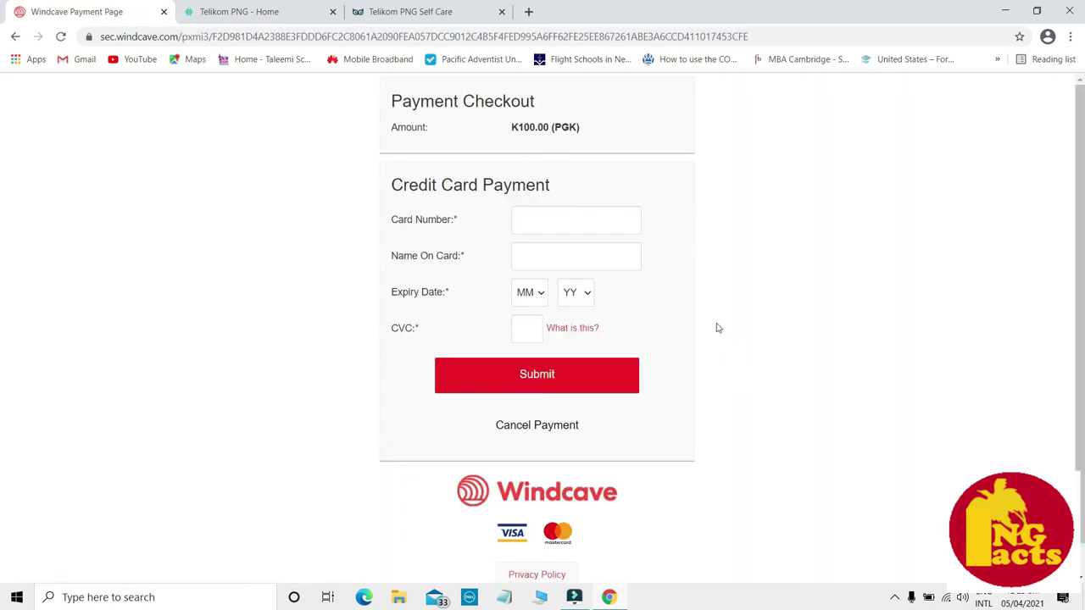
- Step through the Windcave card number, name, MM/YY expiry and CVC fields without submitting
click(613, 216)
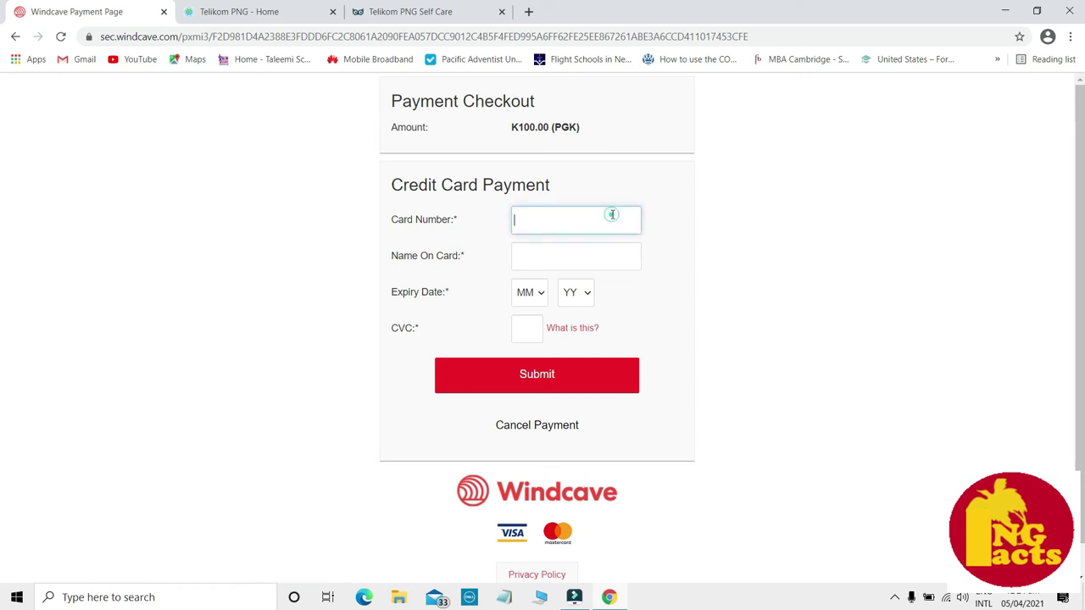
click(540, 257)
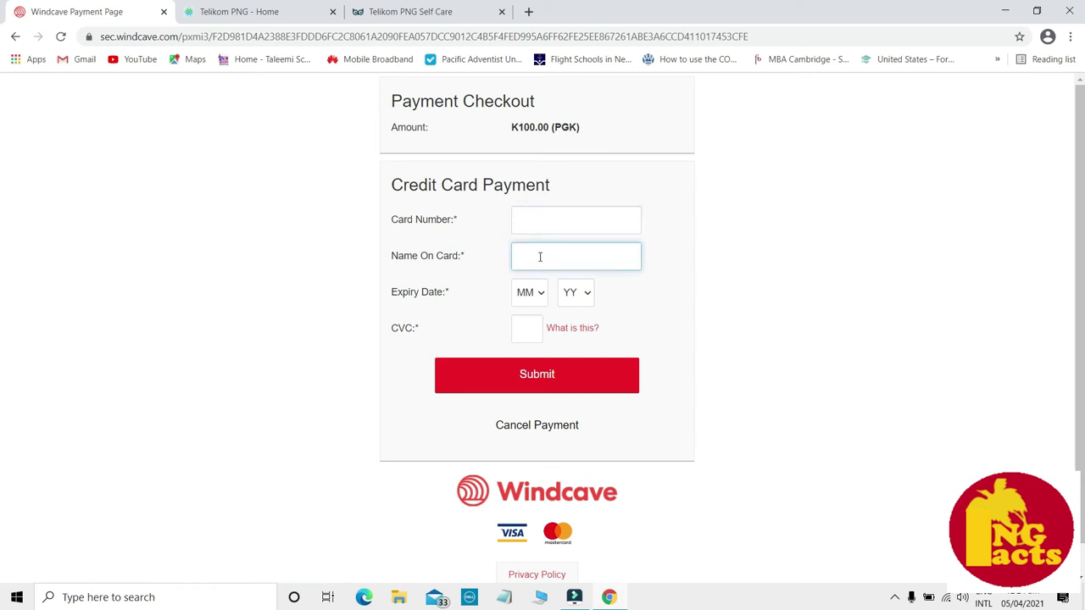
click(523, 298)
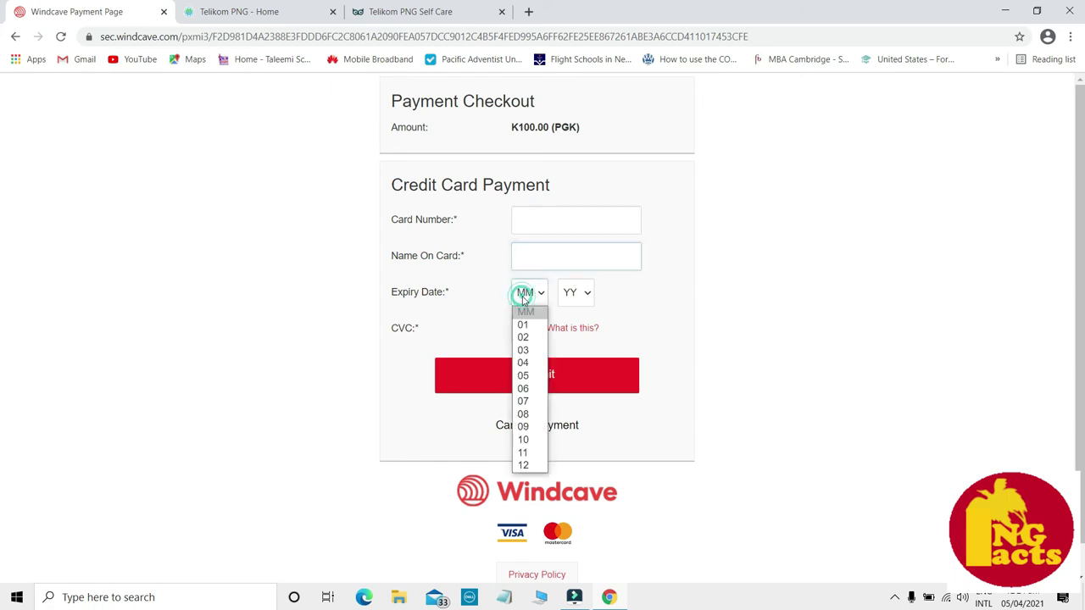
click(574, 293)
click(524, 328)
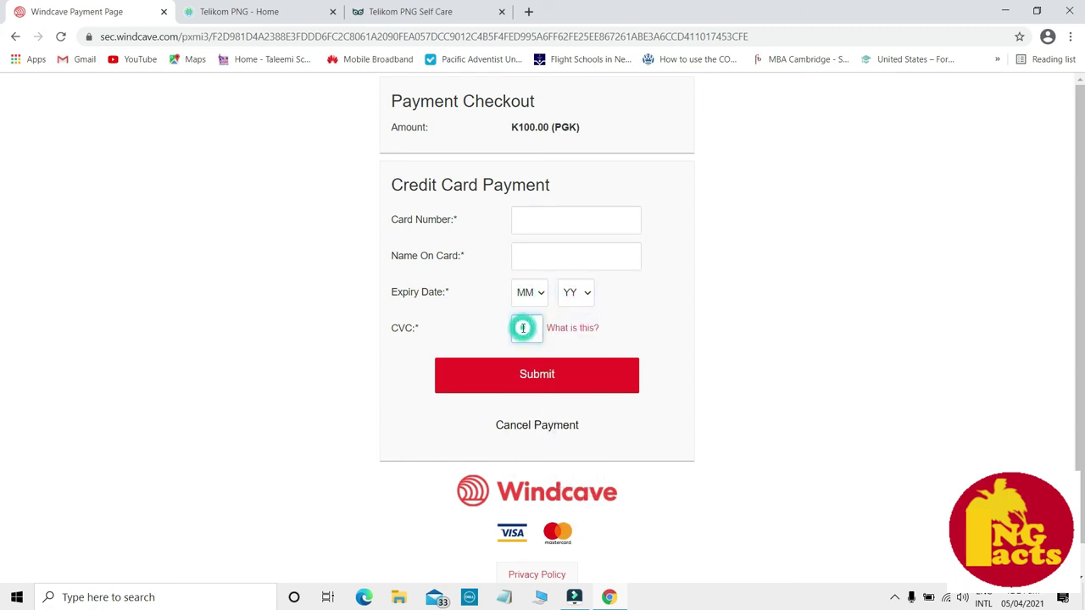
drag(388, 327, 423, 330)
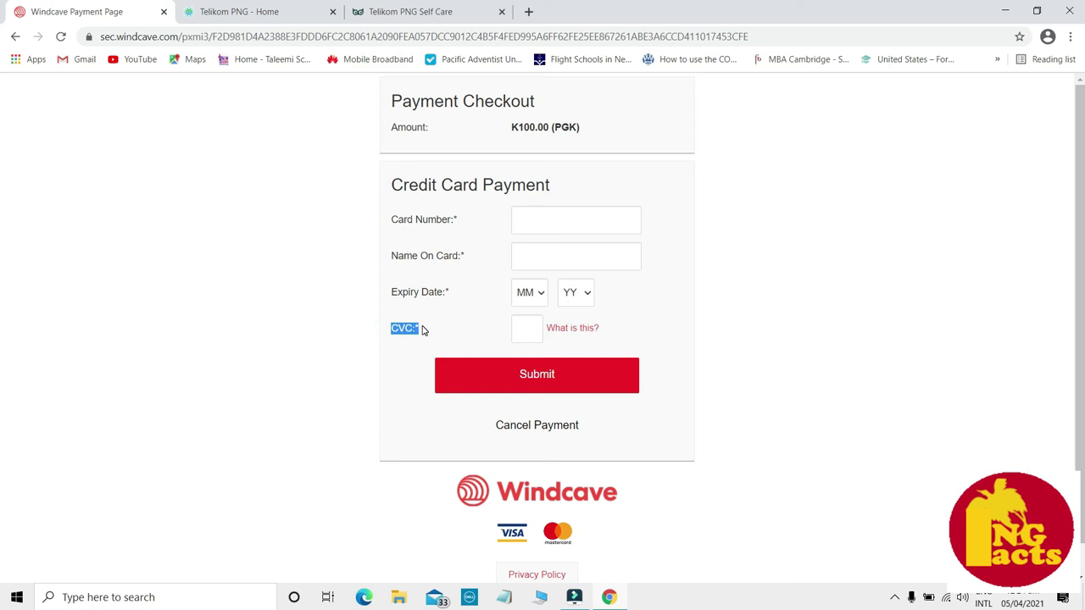
click(536, 328)
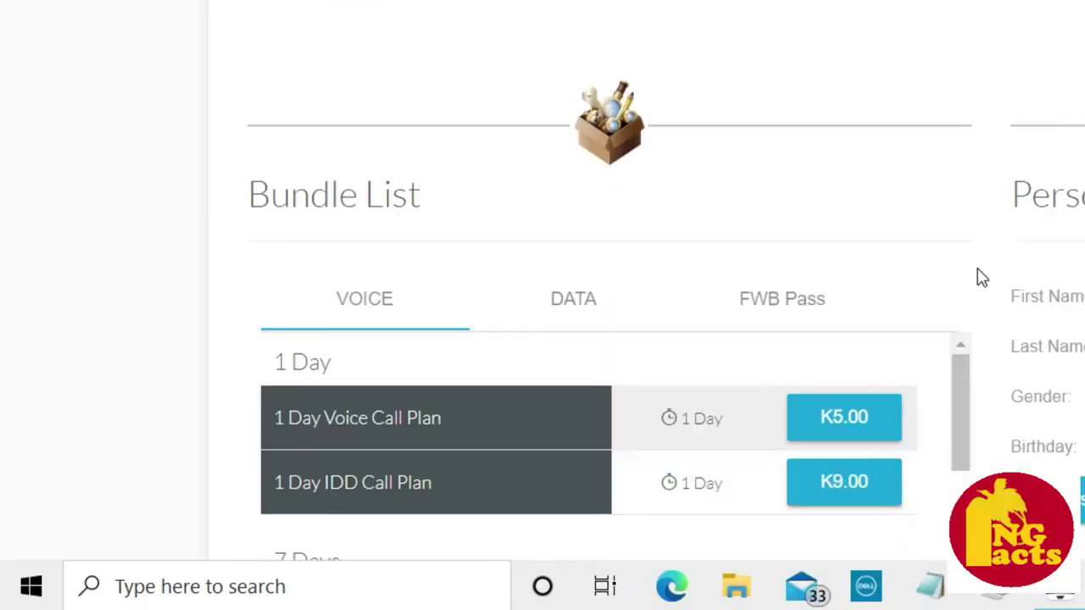
scroll(981, 278, down, 1)
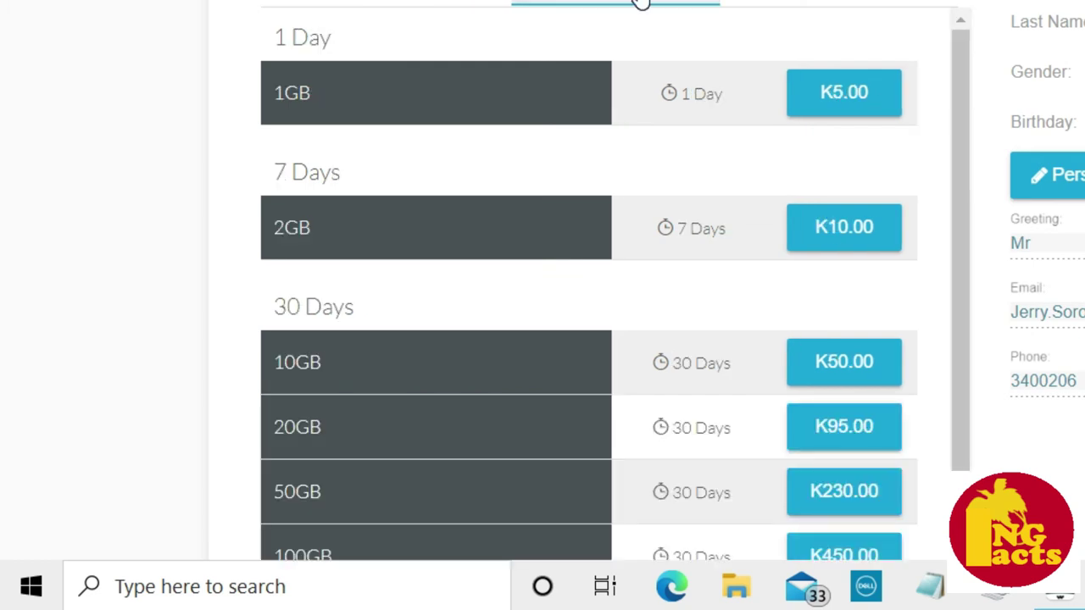
- Scroll the Bundle List down to the 30-day data plans
scroll(641, 5, down, 2)
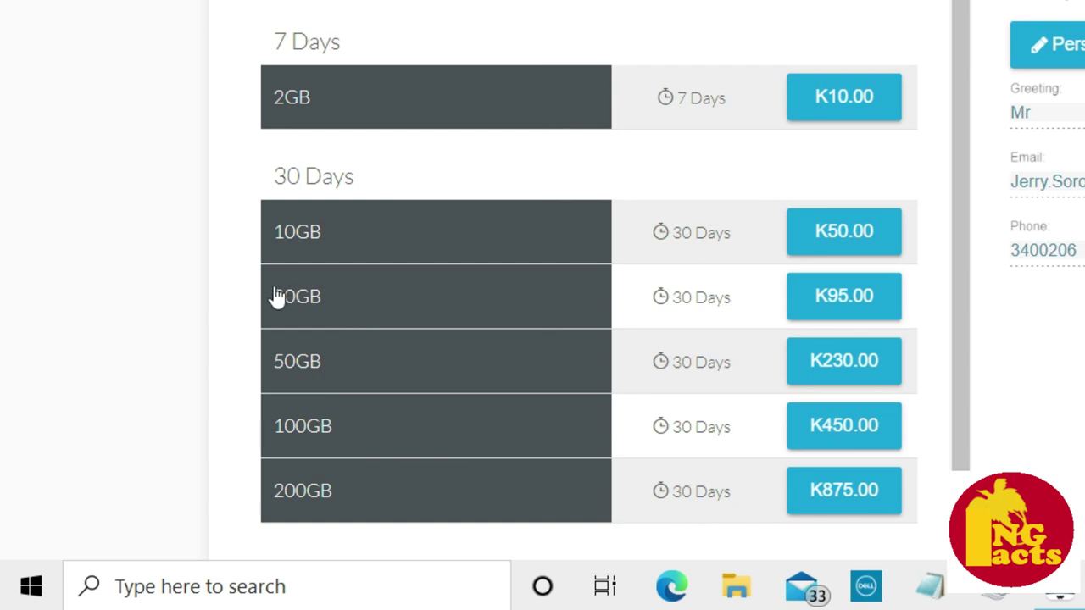
- Select the 20GB 30-day bundle at K95.00, cancel the confirmation, and highlight the Wallets heading
click(842, 295)
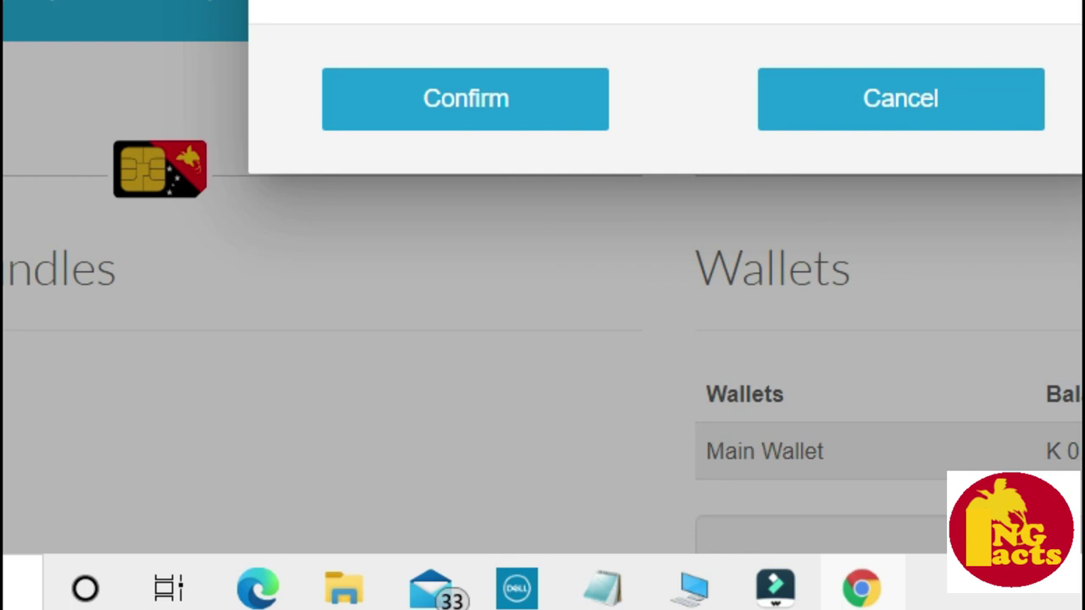
click(909, 117)
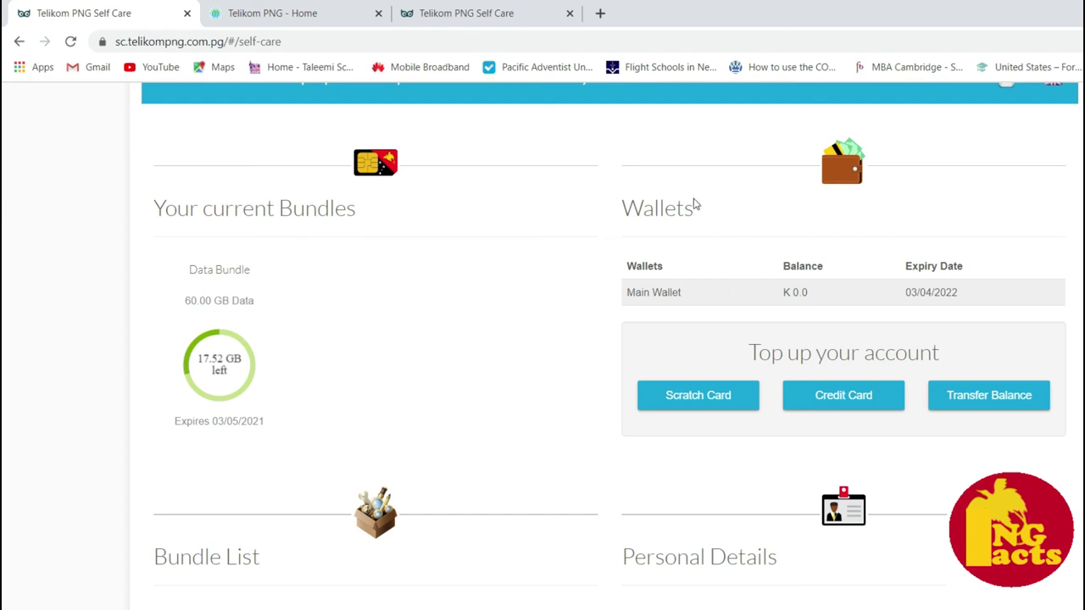
drag(619, 184, 613, 222)
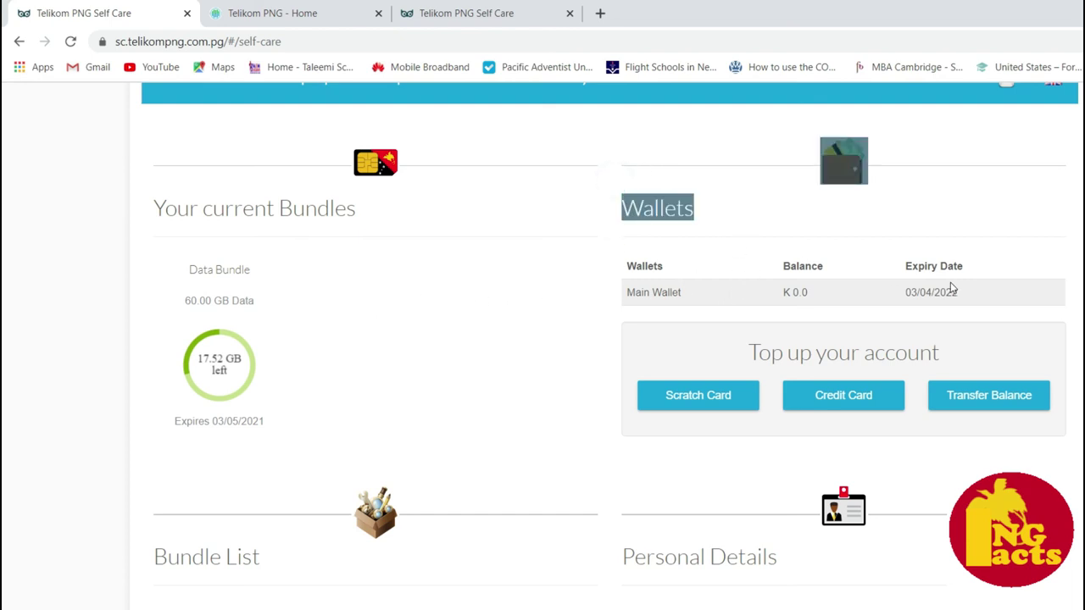